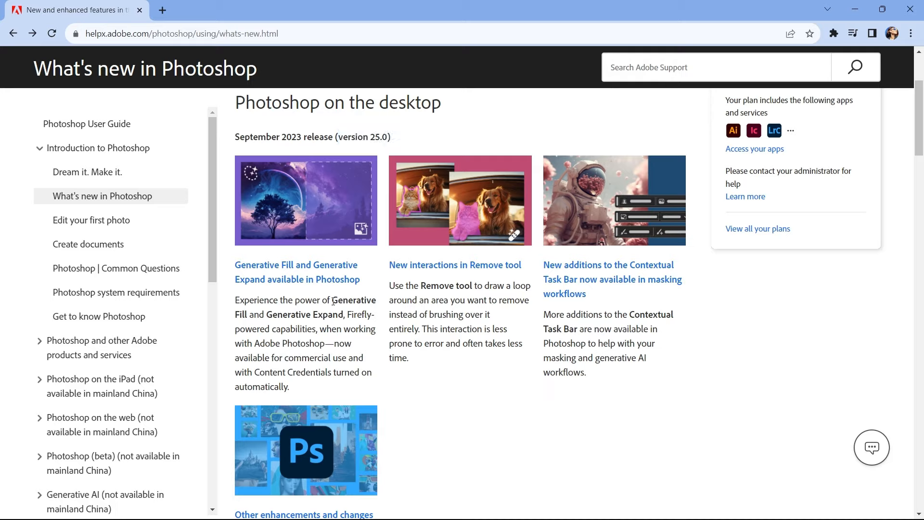
Step: Highlight the Generative Expand, Remove tool and Contextual Task Bar names in the September 2023 release notes
left_click_drag(333, 301, 349, 311)
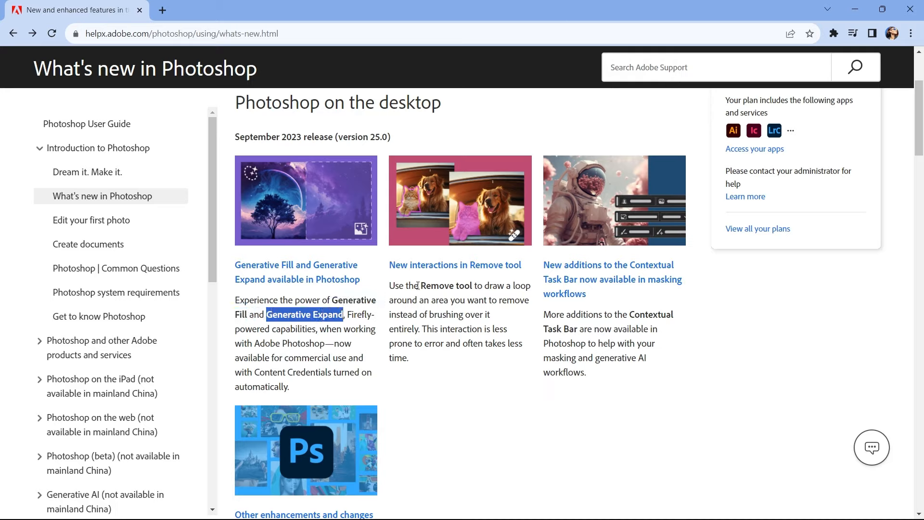
left_click_drag(419, 285, 474, 286)
left_click_drag(629, 314, 580, 331)
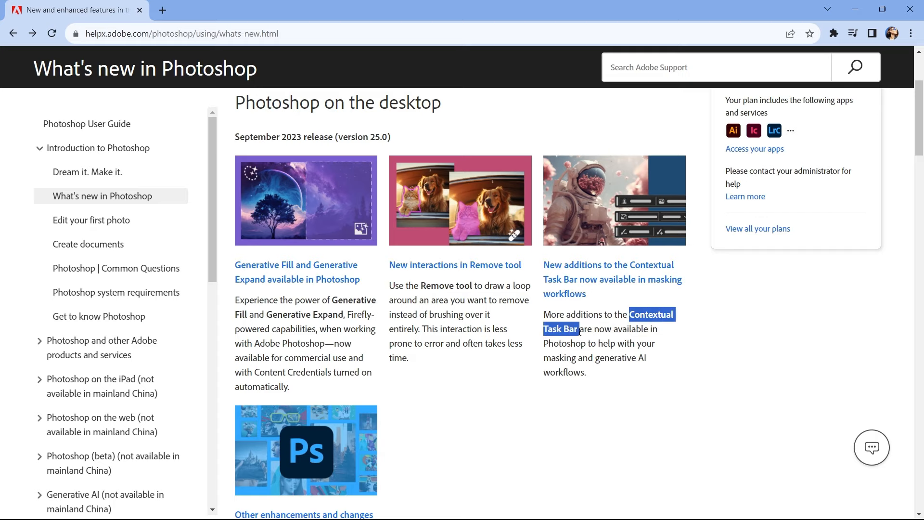
Step: Switch to Photoshop and compare the layered original image with the finished Generative Fill.png
left_click(855, 9)
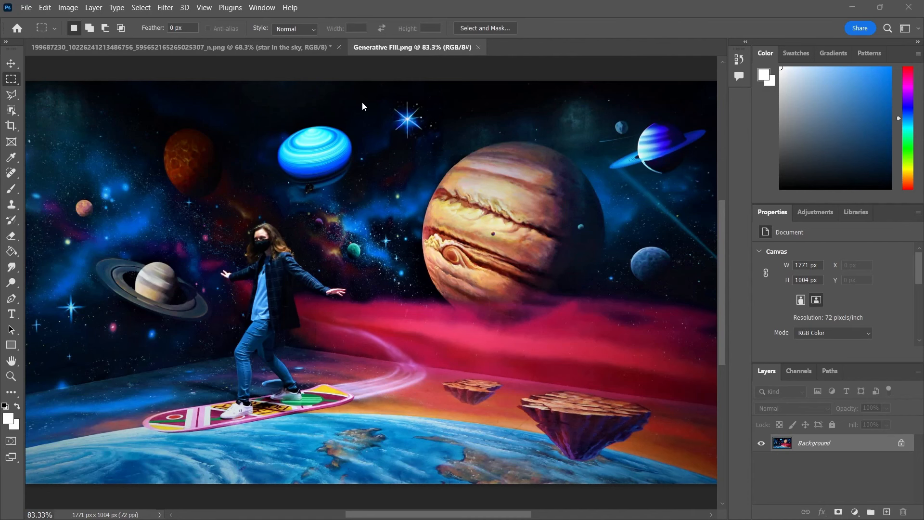
left_click(283, 50)
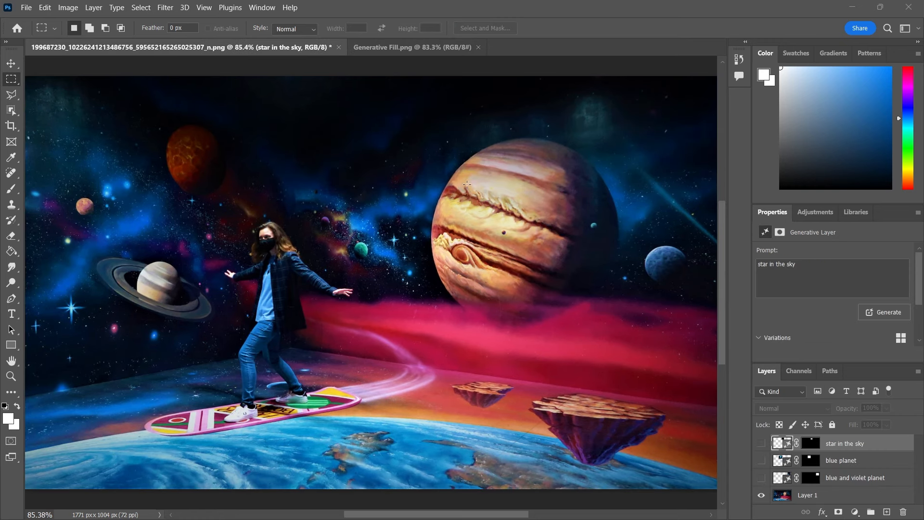
left_click(427, 48)
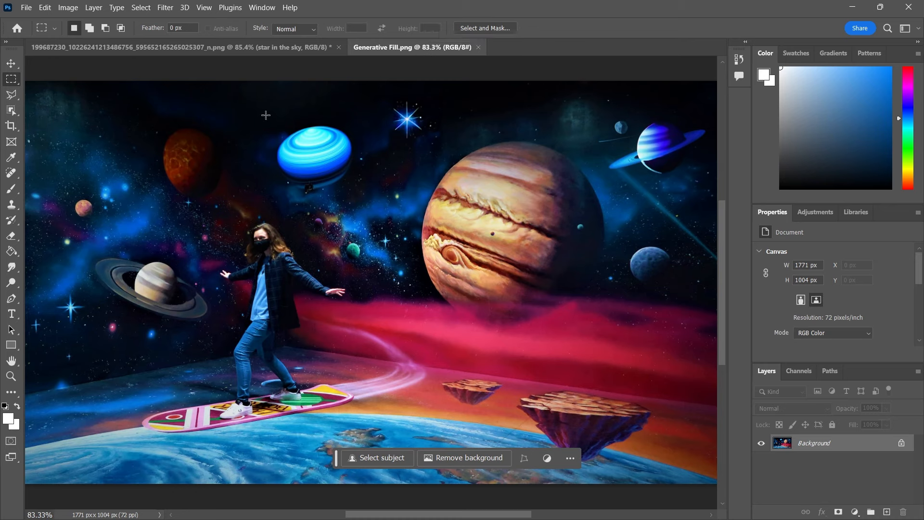
Step: Outline the blue planet, the bright star and the blue-violet ringed planet in turn with rectangular marquees, and clear the selection
left_click_drag(266, 116, 366, 202)
left_click_drag(378, 95, 446, 142)
left_click_drag(610, 107, 715, 189)
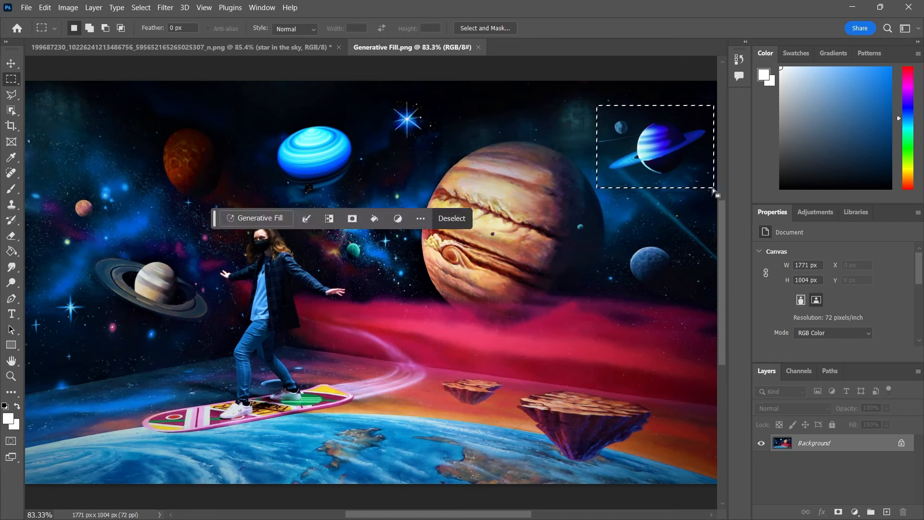
left_click(534, 72)
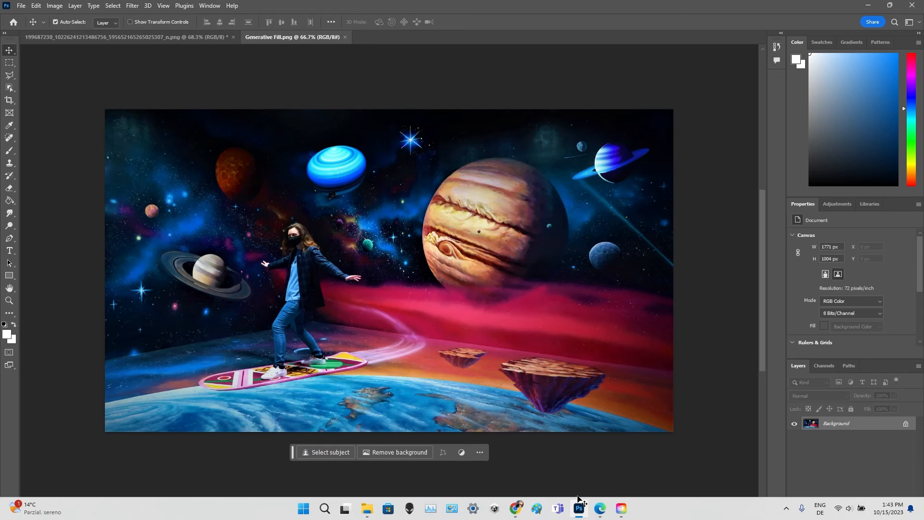
Step: Switch to Creative Cloud Desktop, check the available and recent updates for Photoshop, and return to Photoshop
left_click(621, 509)
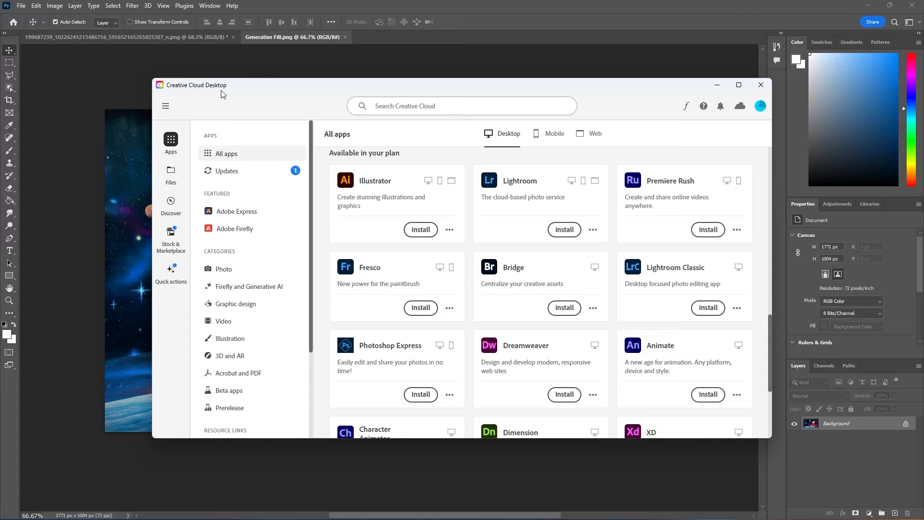
left_click(238, 169)
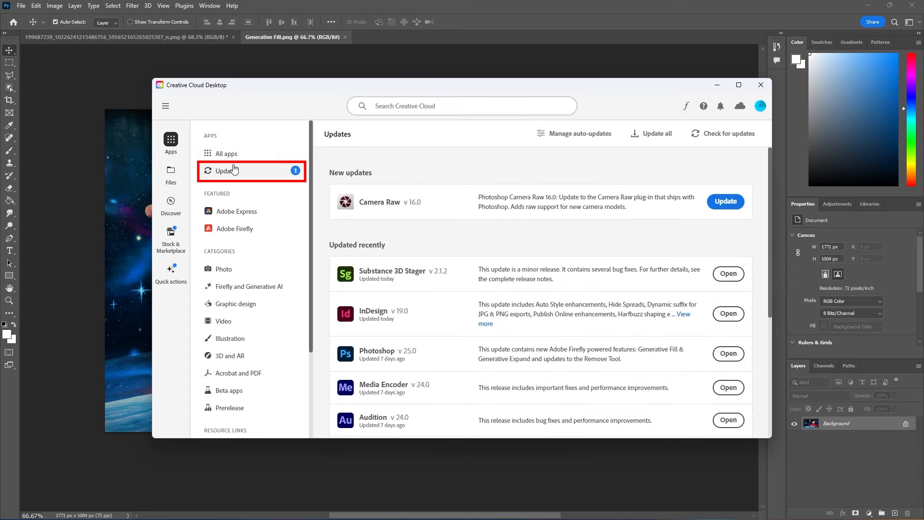
scroll(452, 314, "down", 1)
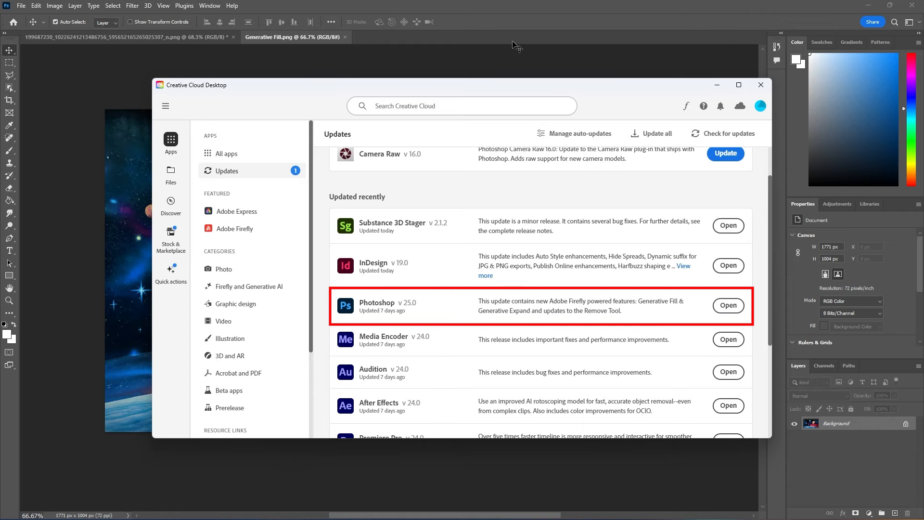
left_click(532, 13)
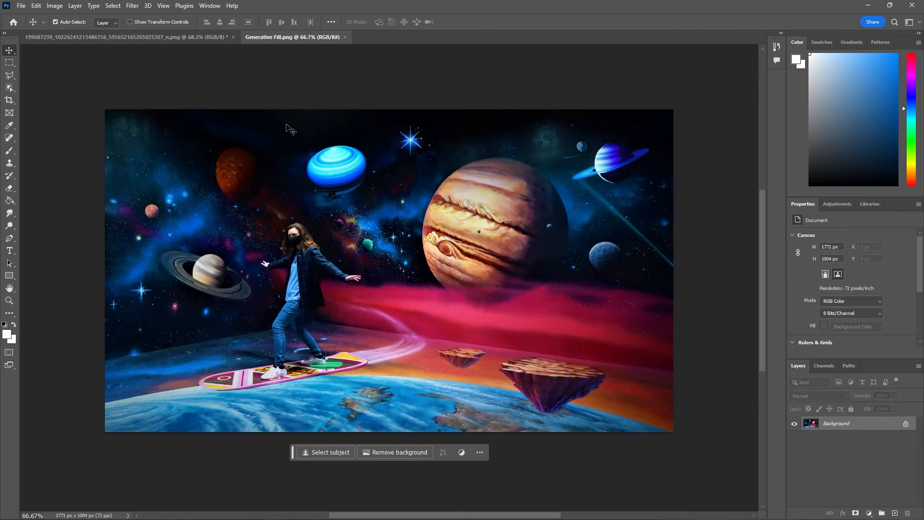
Step: In the original space image, select the empty sky above the person with the Rectangular Marquee Tool
left_click(191, 41)
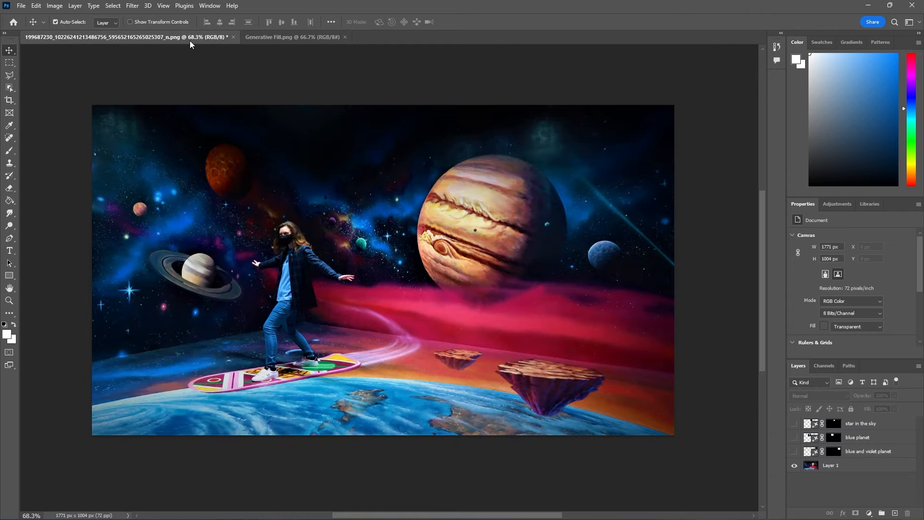
left_click(14, 66)
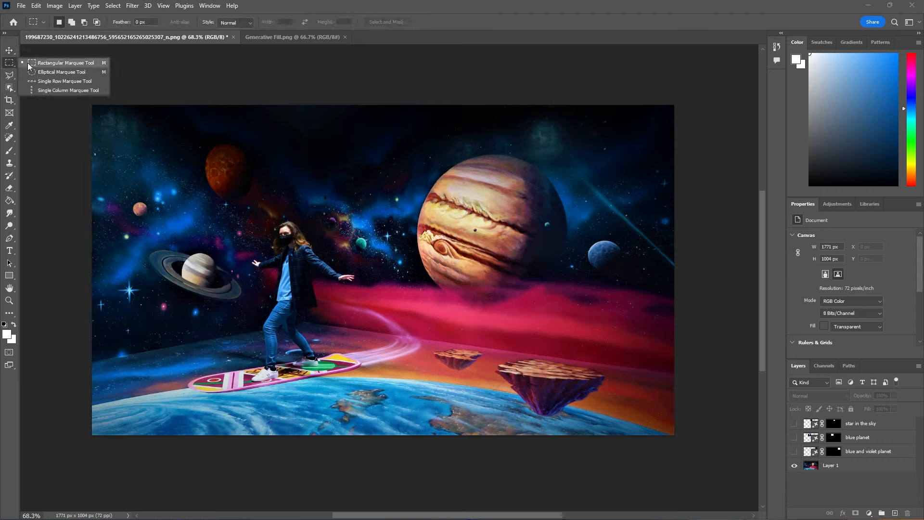
left_click(78, 67)
left_click_drag(296, 125, 379, 200)
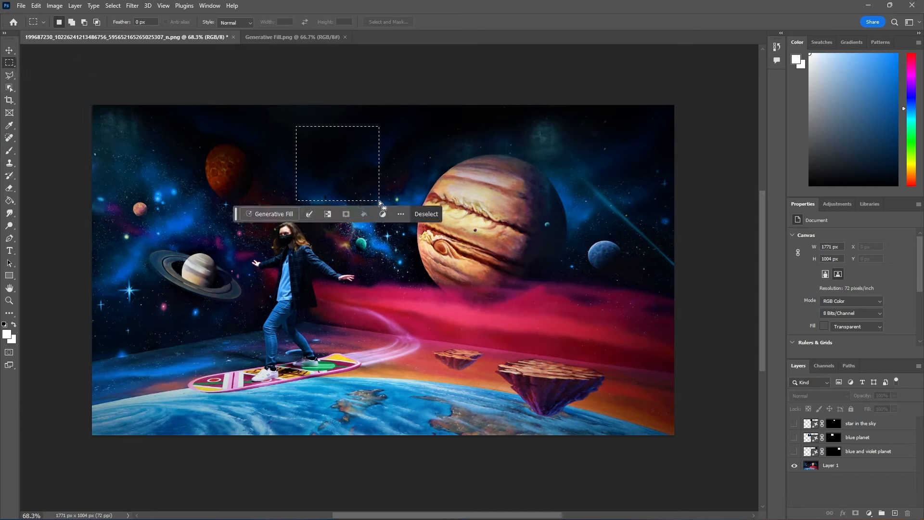
Step: Run Generative Fill on the selected sky area with the prompt "blue planet"
left_click(273, 214)
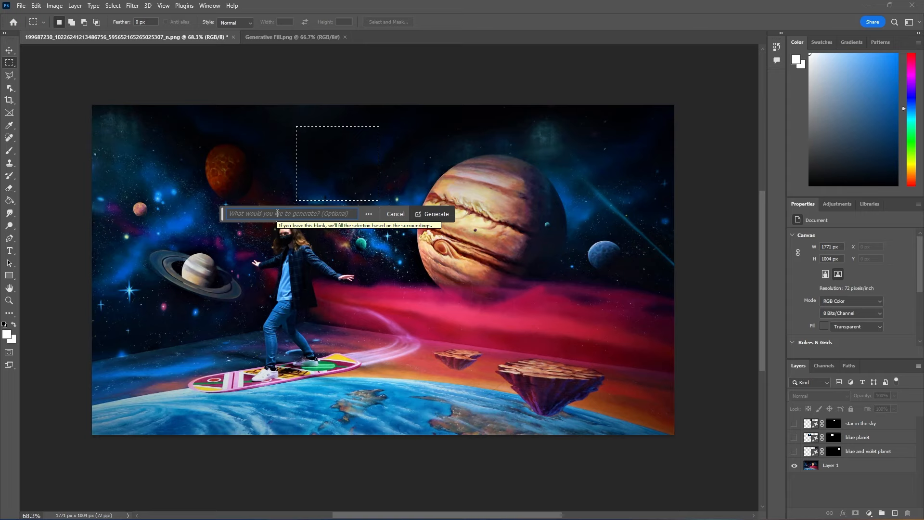
type("blue pl")
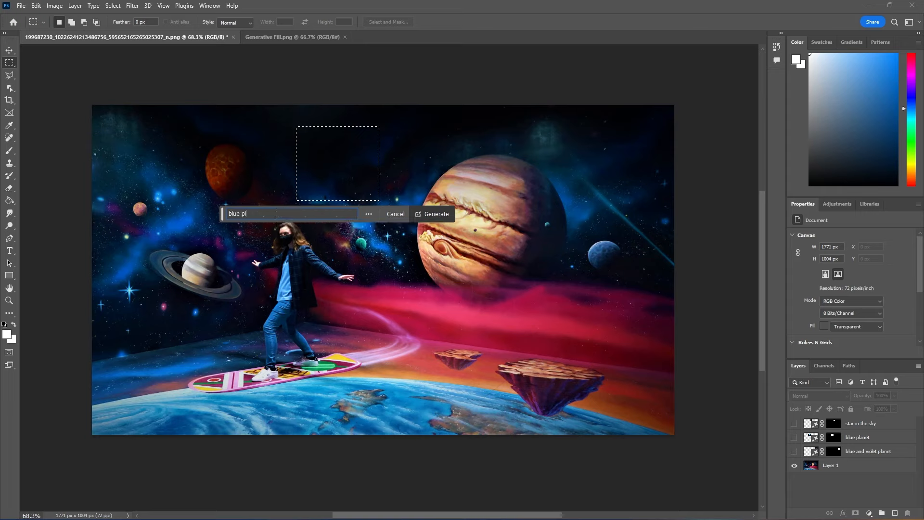
type("anet")
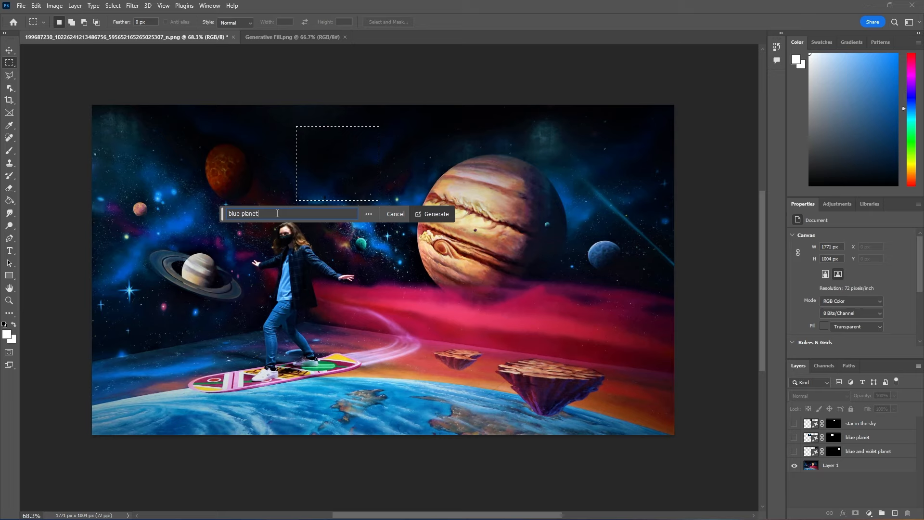
left_click(435, 221)
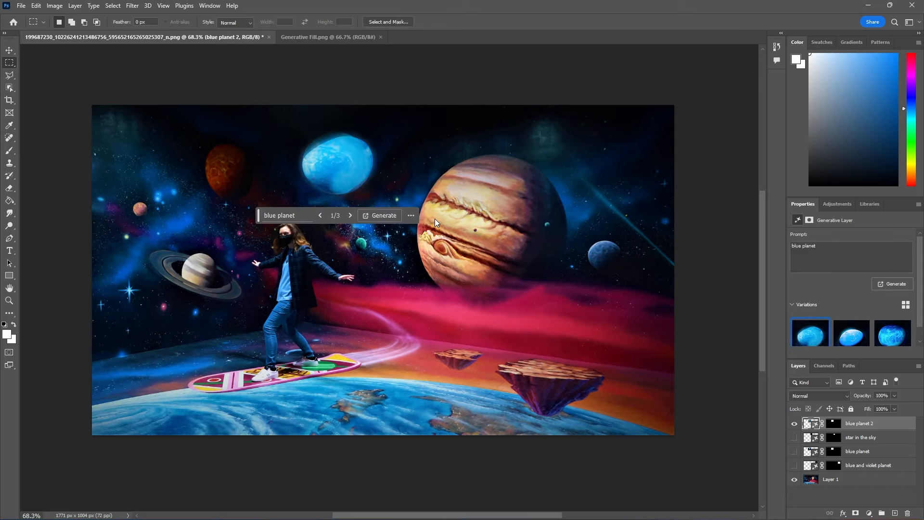
Step: Compare the result with Generative Fill.png, and cycle through the generated blue planet variations to choose the third one
left_click(353, 38)
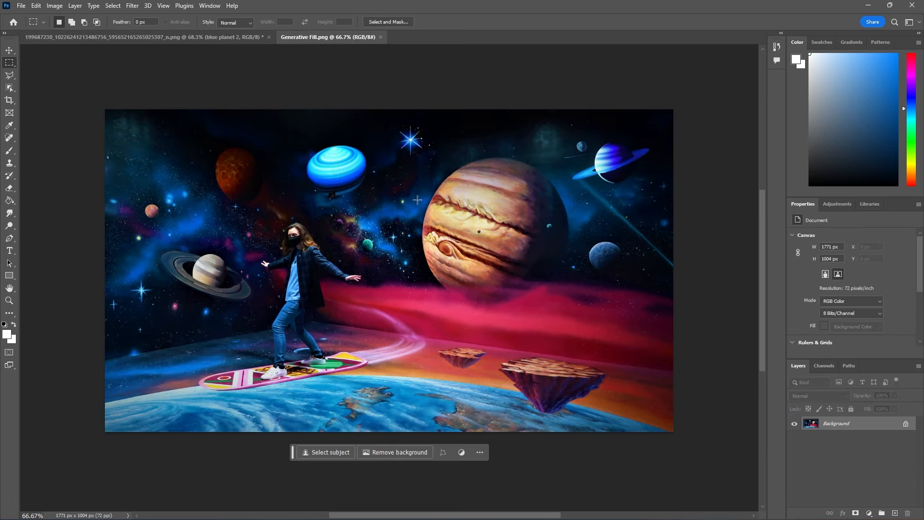
left_click(223, 38)
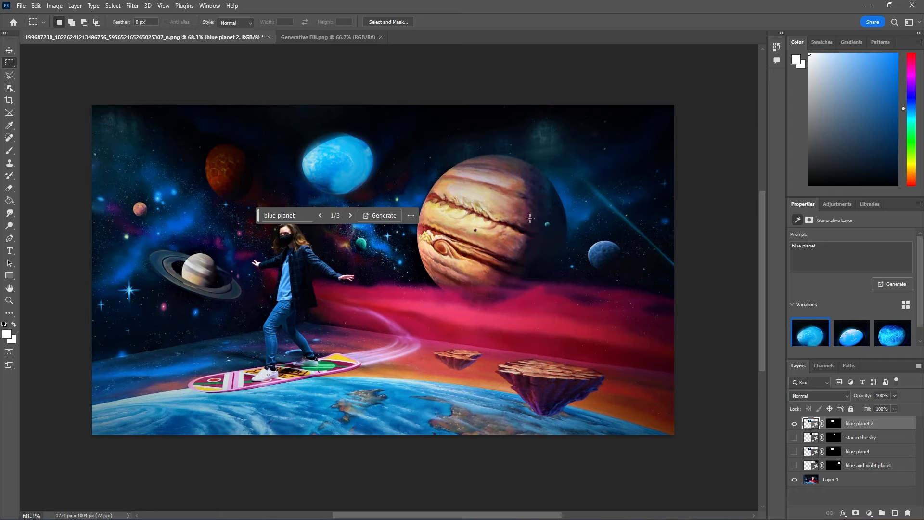
scroll(857, 305, "down", 1)
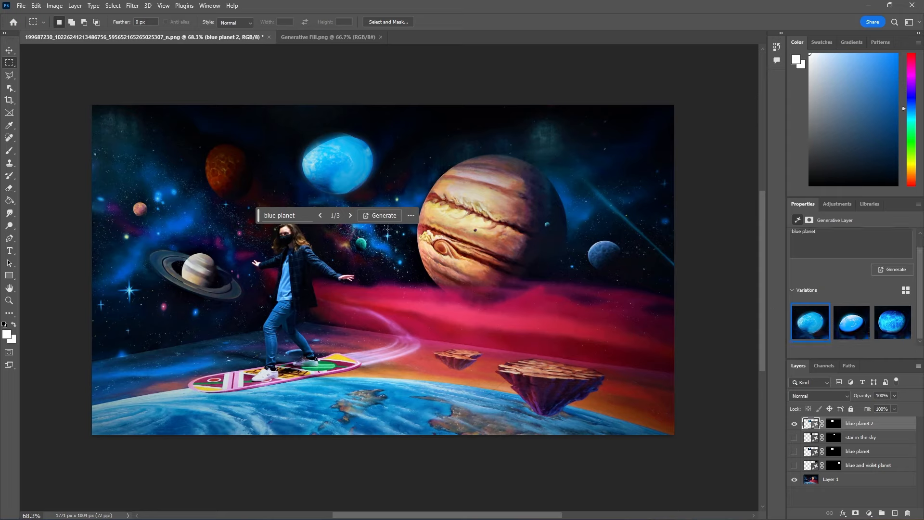
left_click(351, 216)
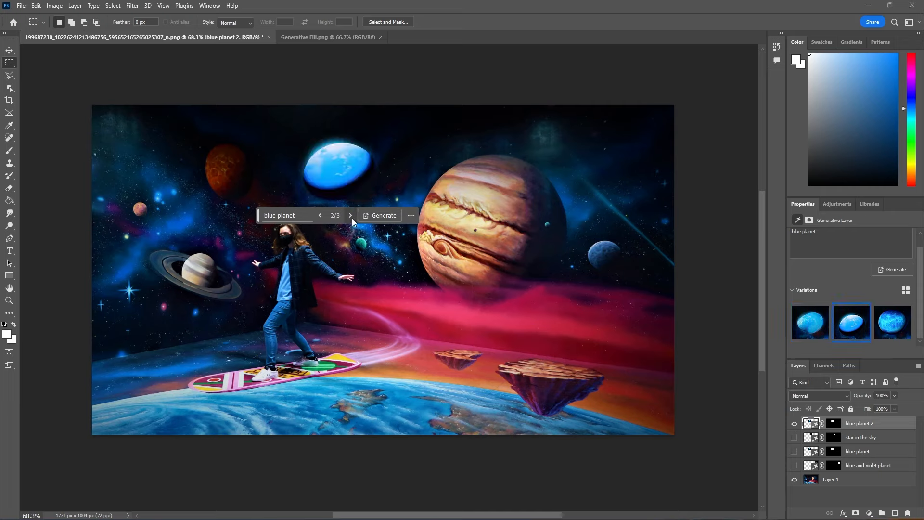
left_click(350, 217)
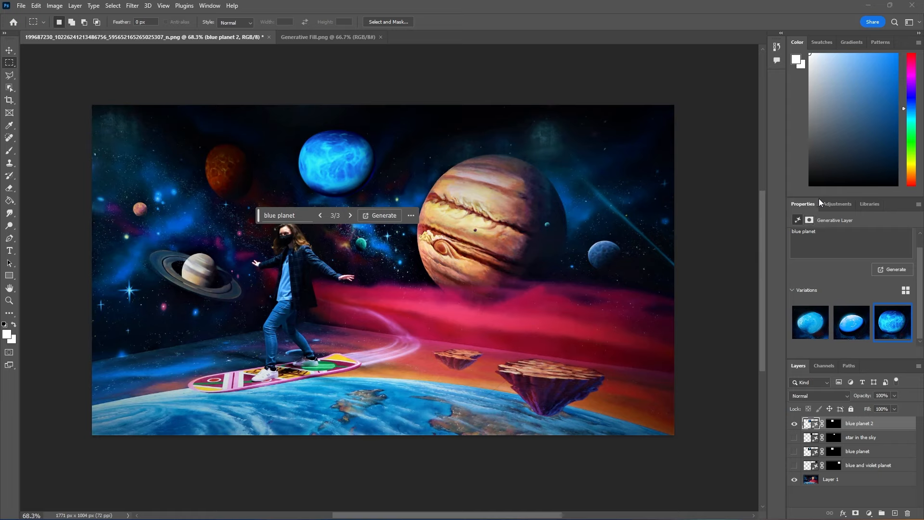
left_click(862, 247)
left_click(318, 216)
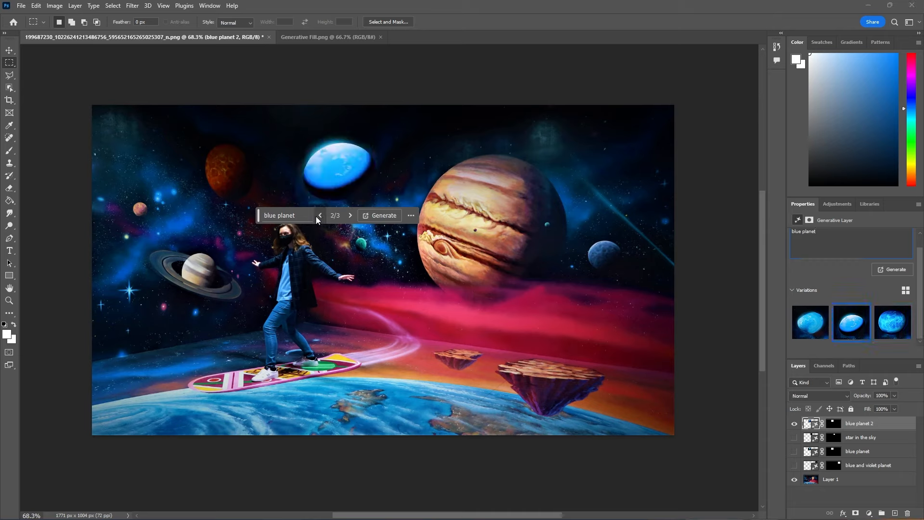
left_click(350, 216)
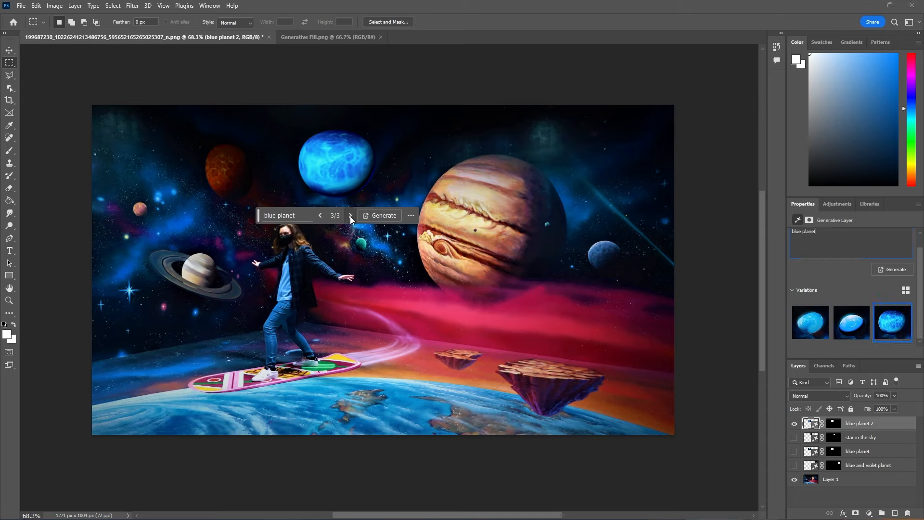
Step: Review the additional options for the generated layer and the Good, Poor and Report feedback options of the third variation
left_click(411, 216)
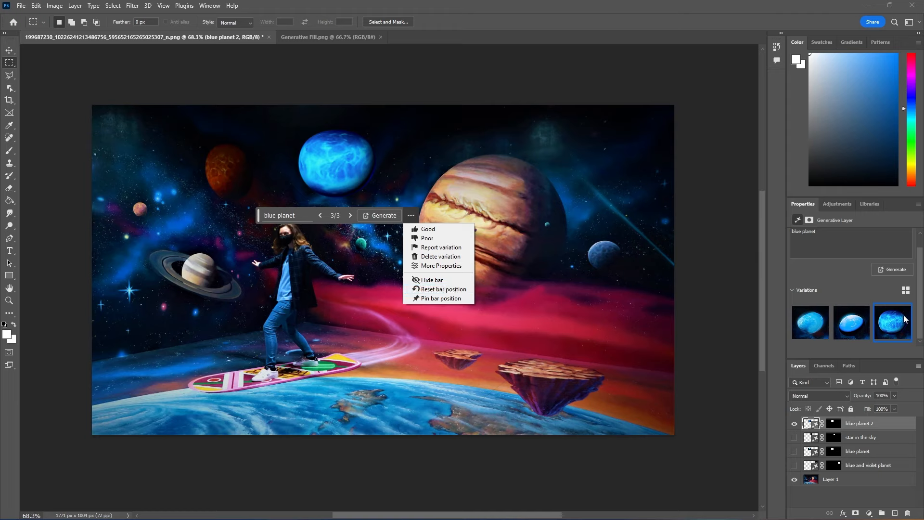
left_click(872, 300)
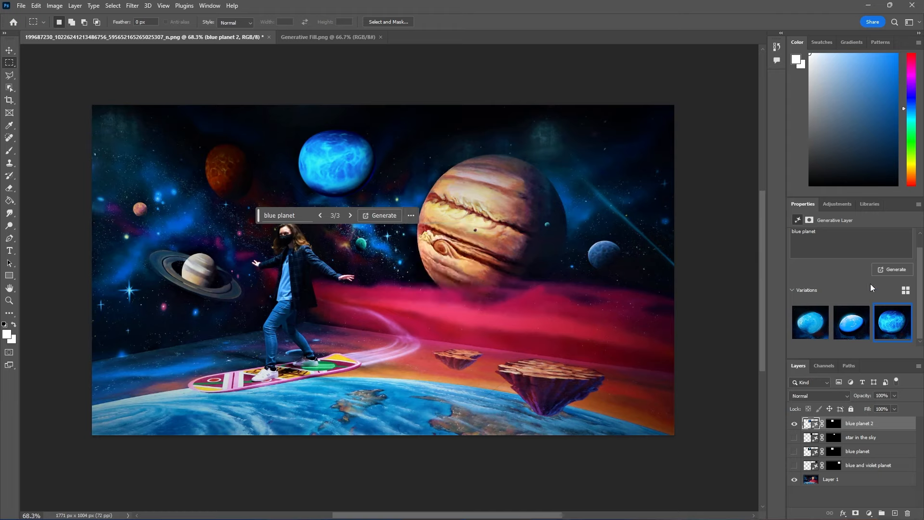
mouse_move(889, 316)
left_click(906, 311)
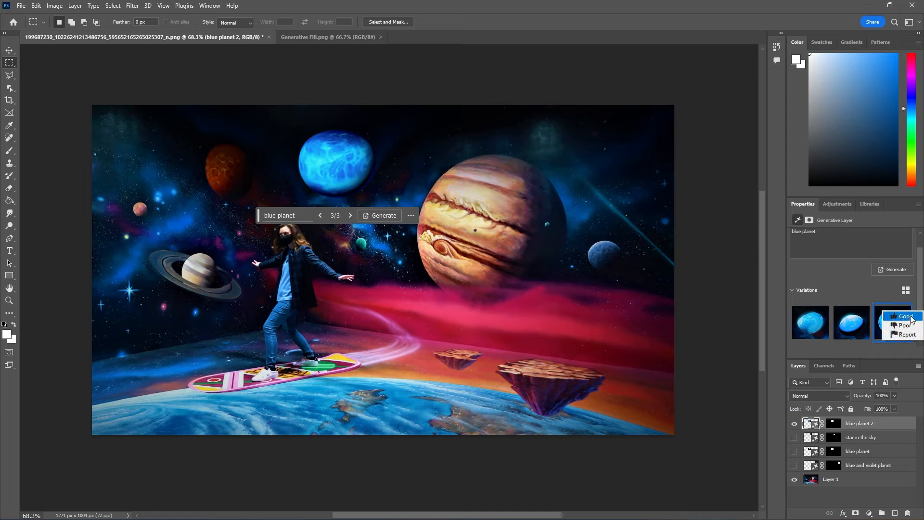
left_click(909, 335)
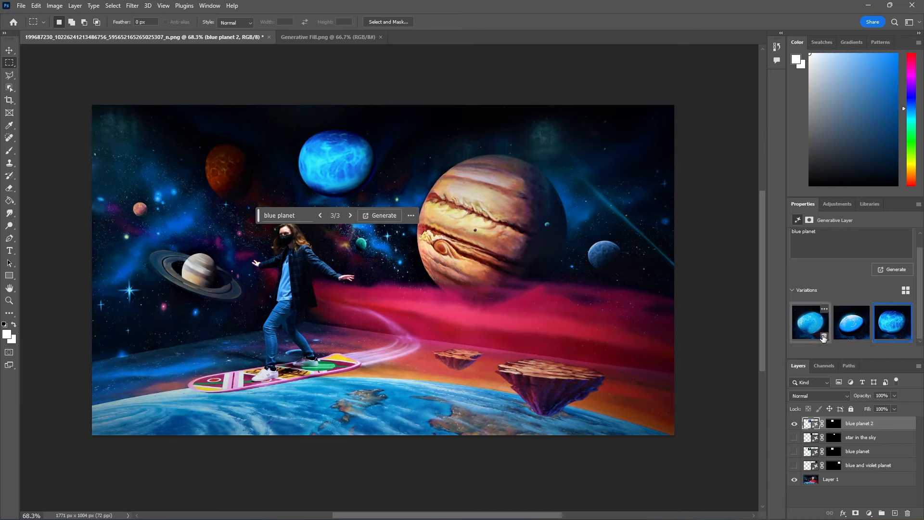
Step: Delete the first two blue planet variations, keeping only the third one
left_click(825, 337)
left_click(824, 337)
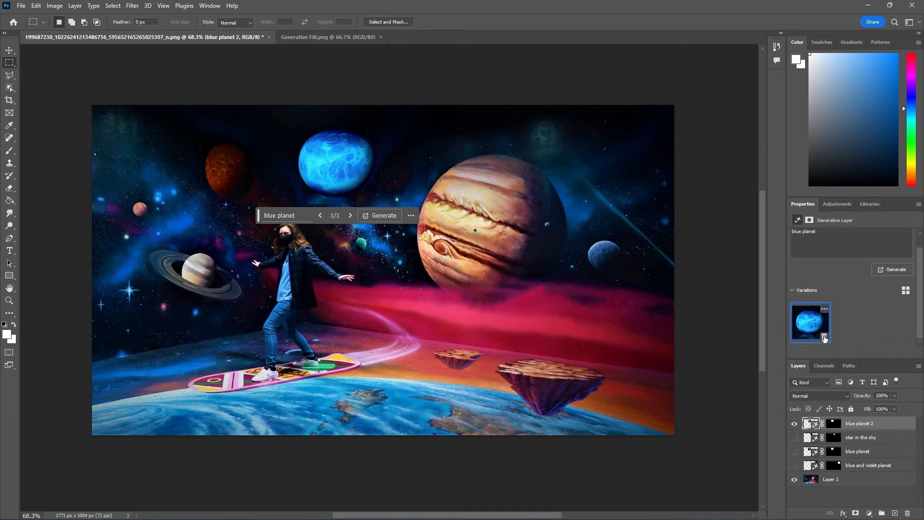